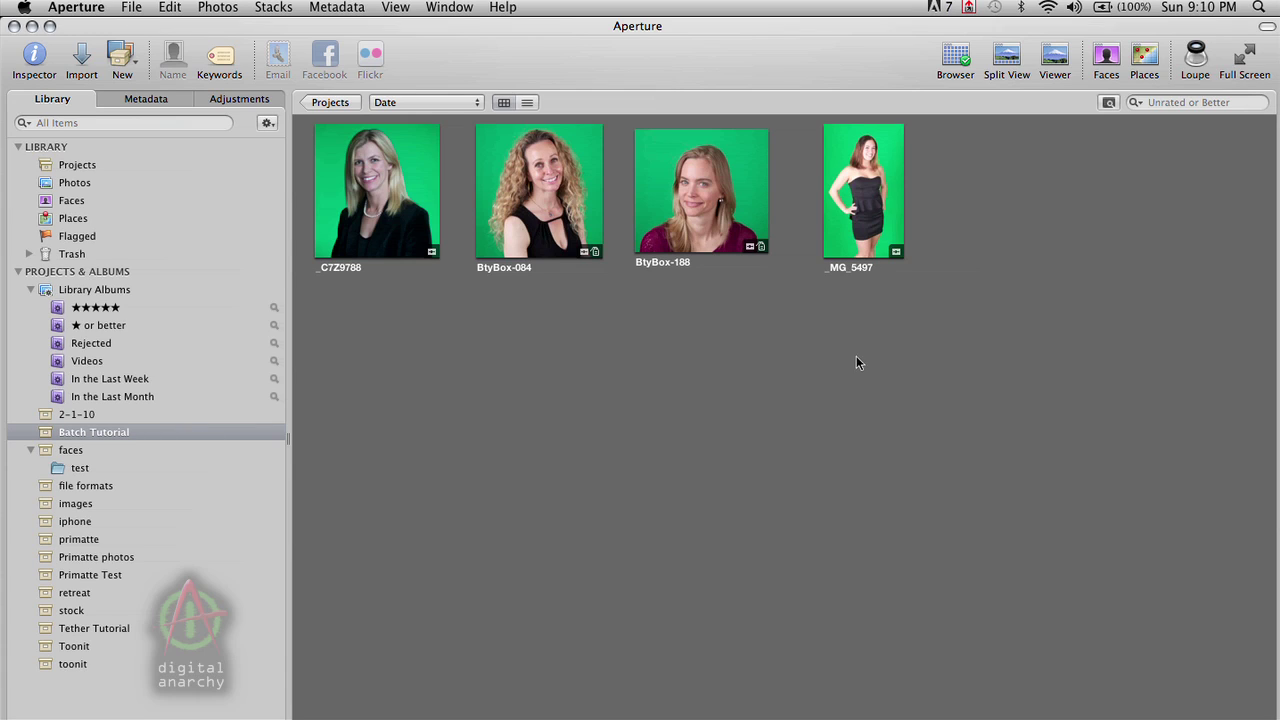
# Step: Select all four portraits and send them to Primatte via Photos > Edit with Plug-in
pyautogui.press('super+a')
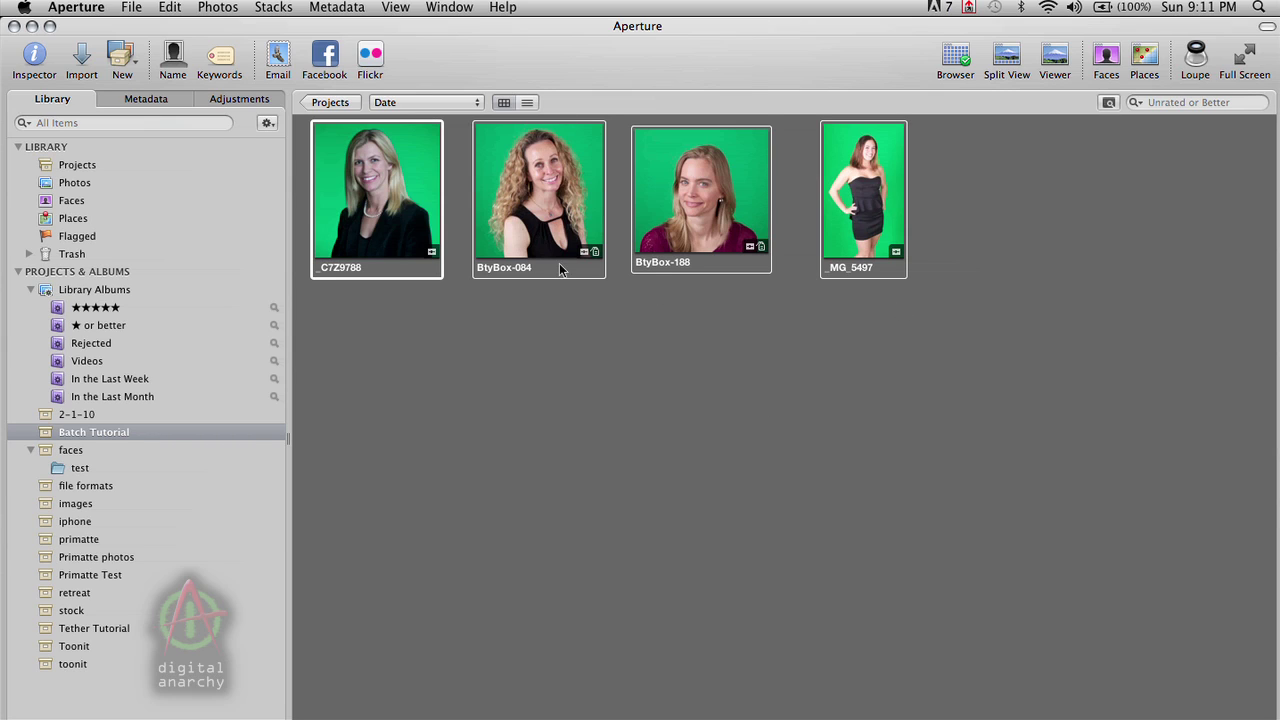
pyautogui.click(218, 8)
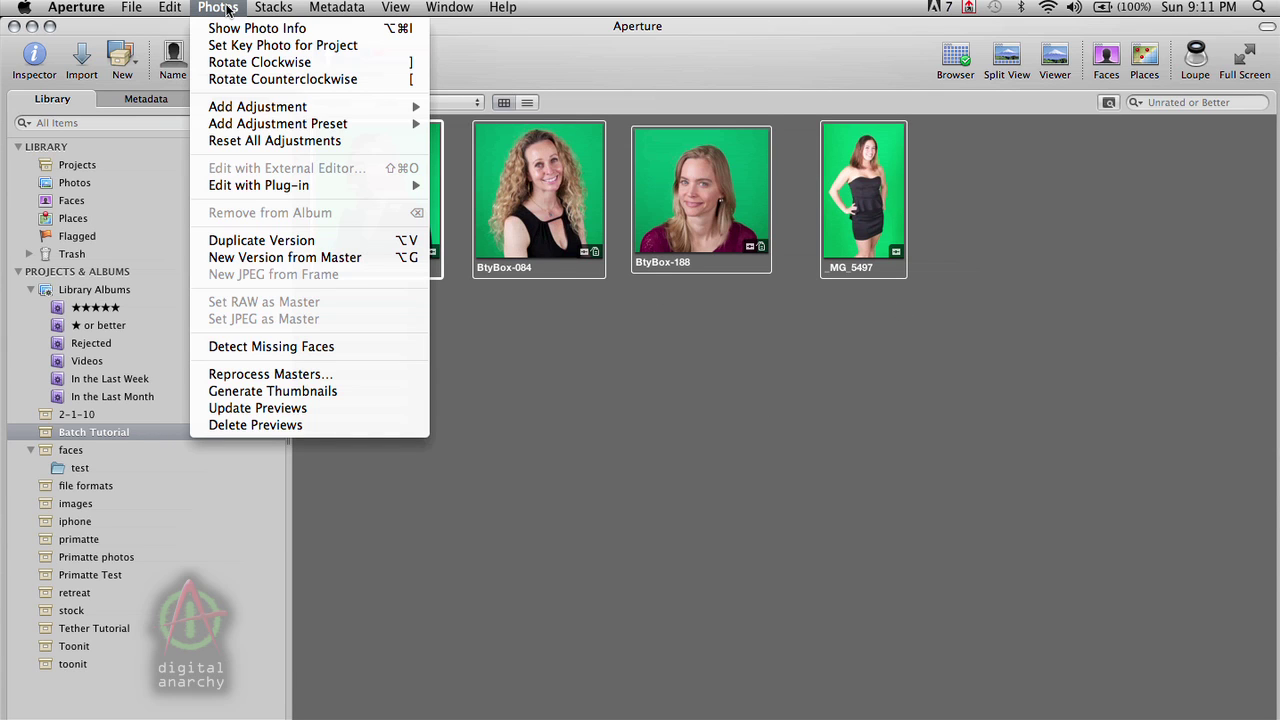
pyautogui.moveTo(315, 185)
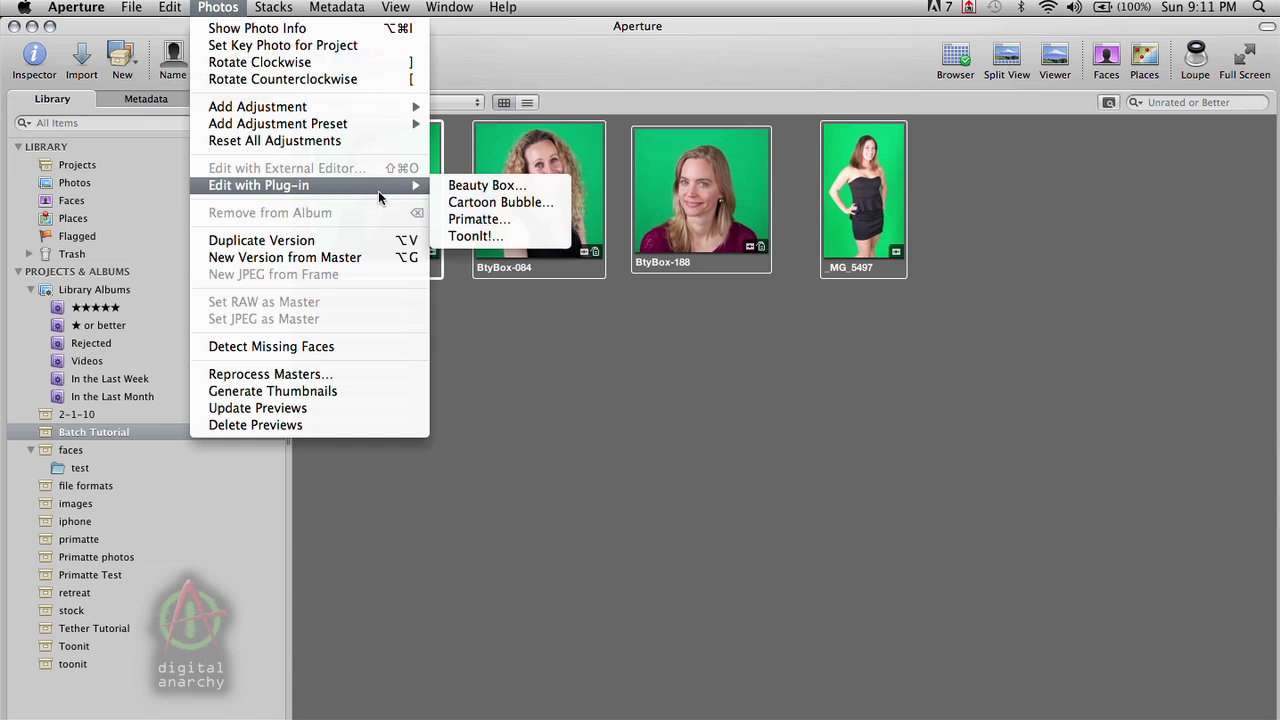
pyautogui.click(532, 219)
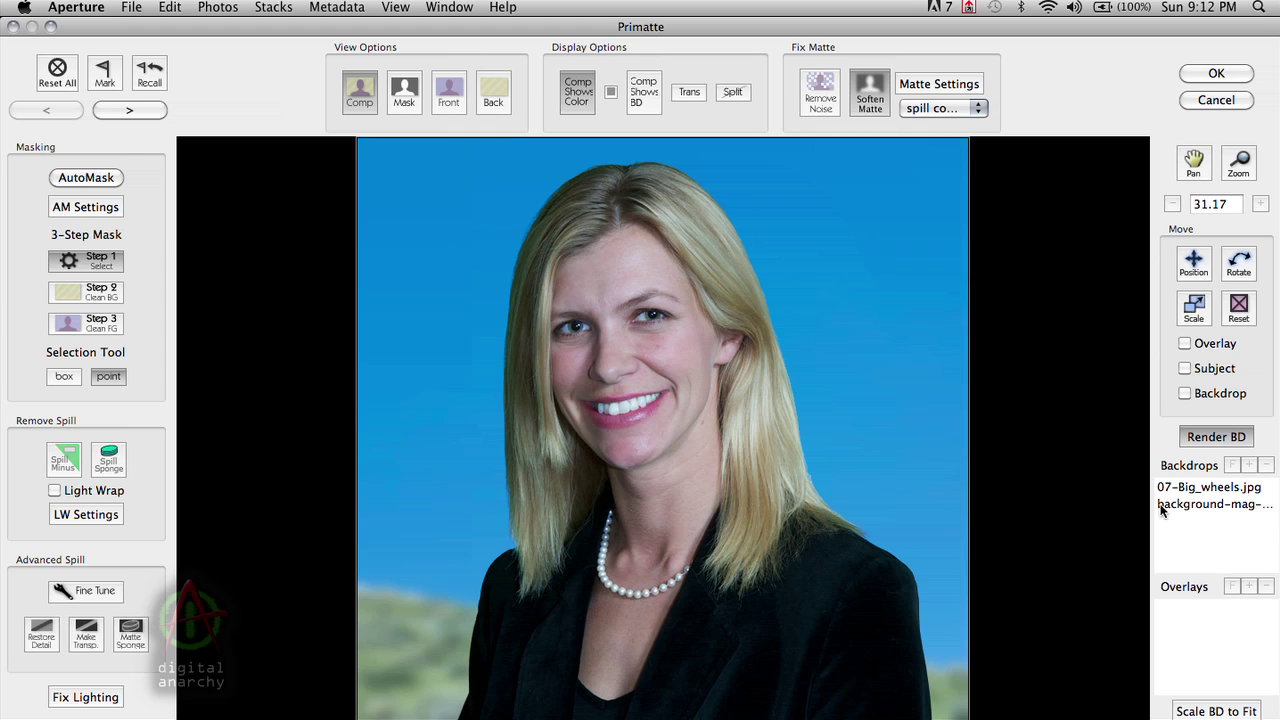
# Step: Move the brown textured background-mag backdrop to the top so it becomes the active backdrop
pyautogui.click(1221, 505)
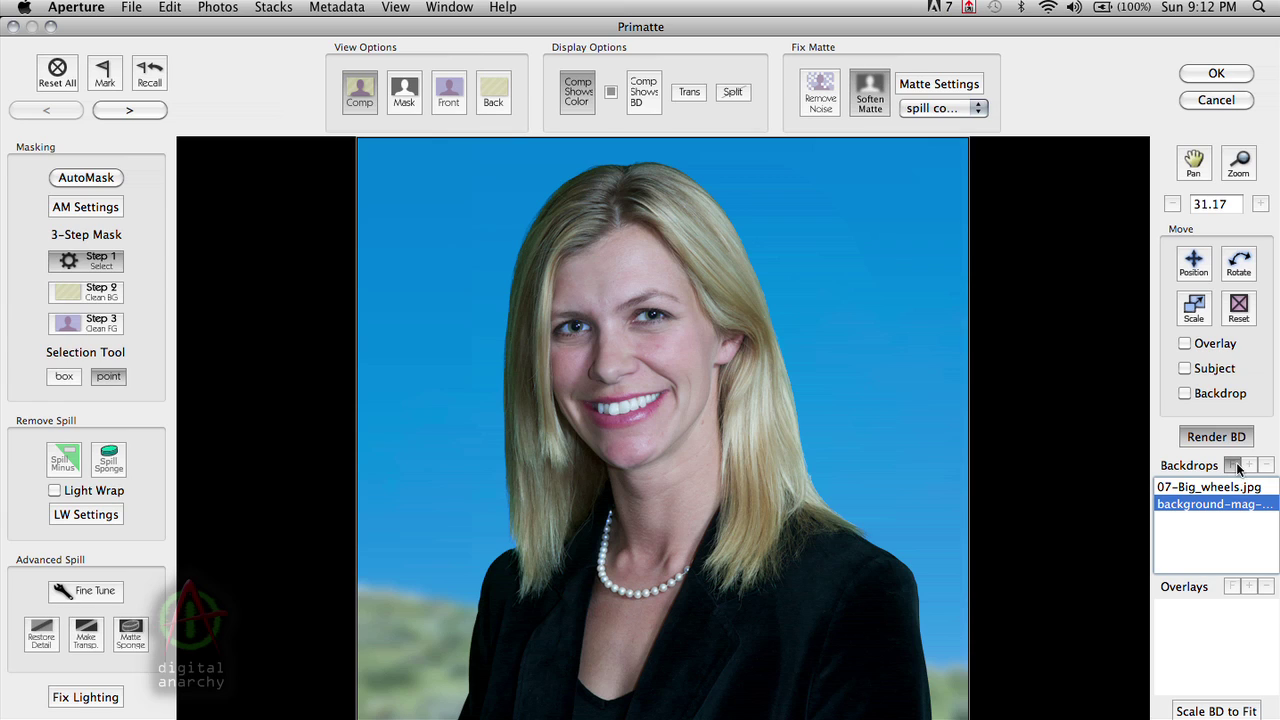
pyautogui.click(1233, 466)
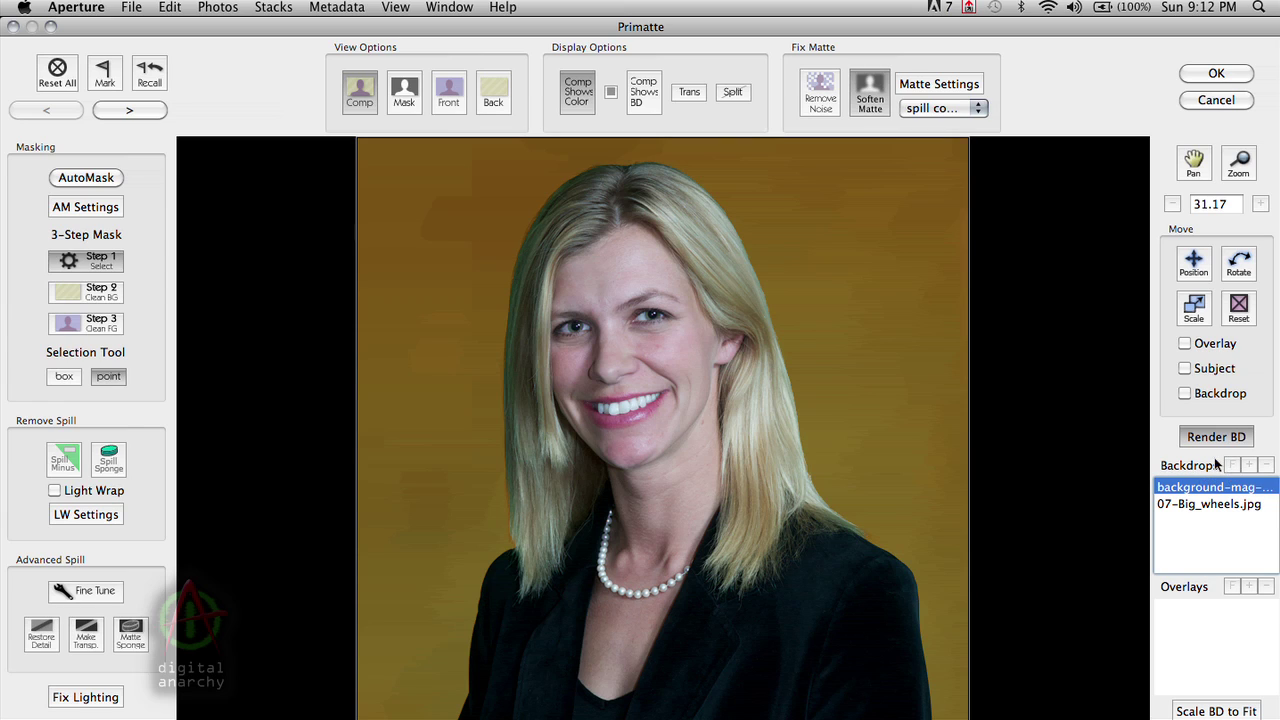
pyautogui.click(1020, 506)
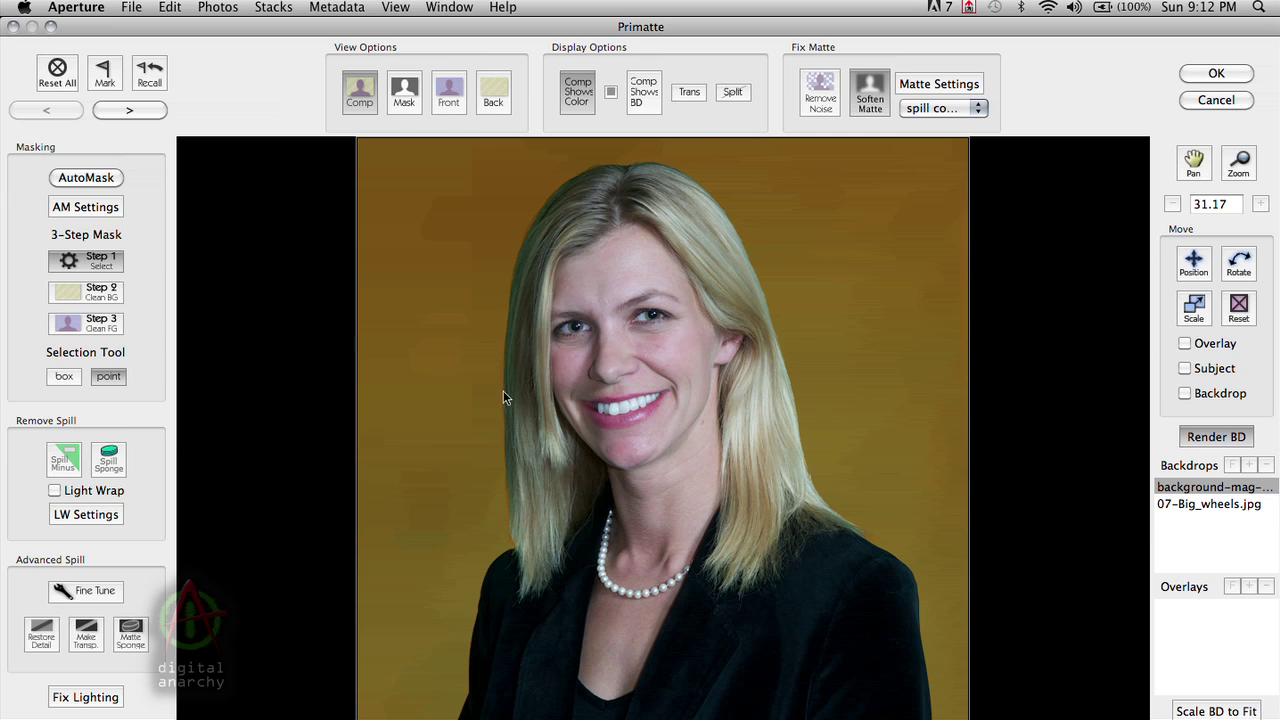
pyautogui.click(290, 366)
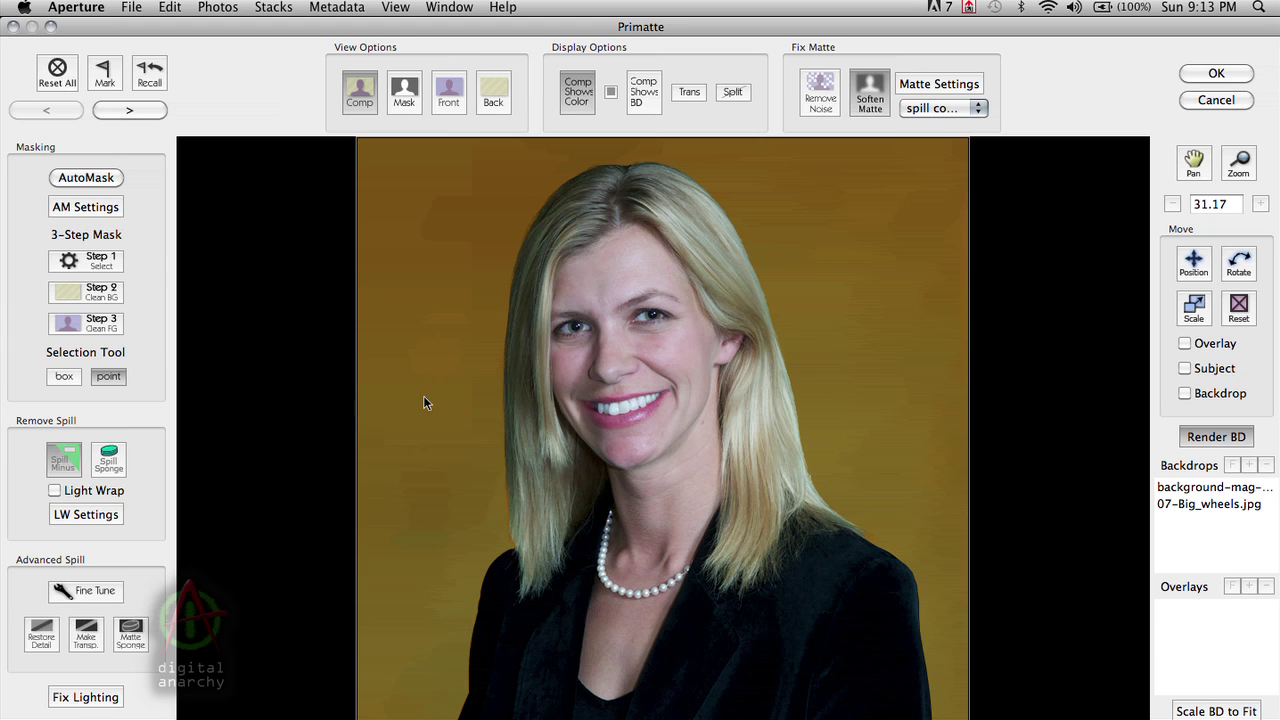
# Step: Clean the background noise beside her hair with a Step 2 Clean BG box selection
pyautogui.click(75, 292)
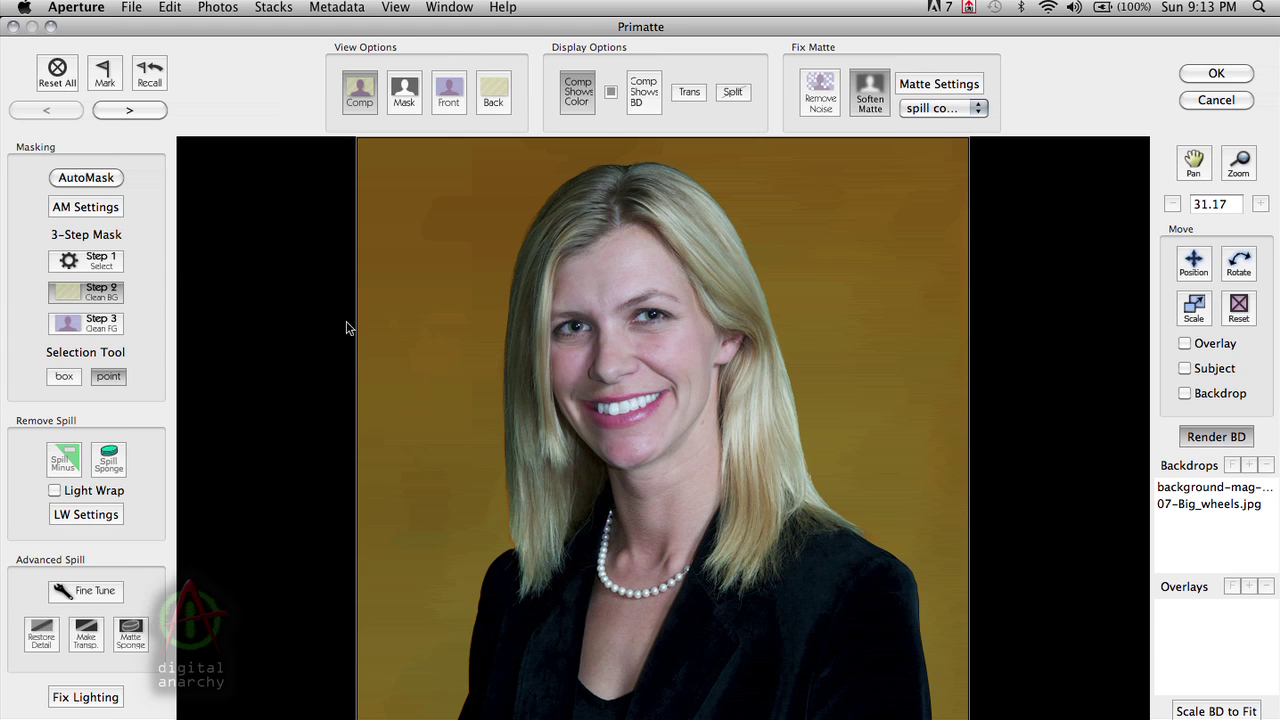
pyautogui.click(62, 376)
pyautogui.moveTo(394, 316); pyautogui.dragTo(462, 478)
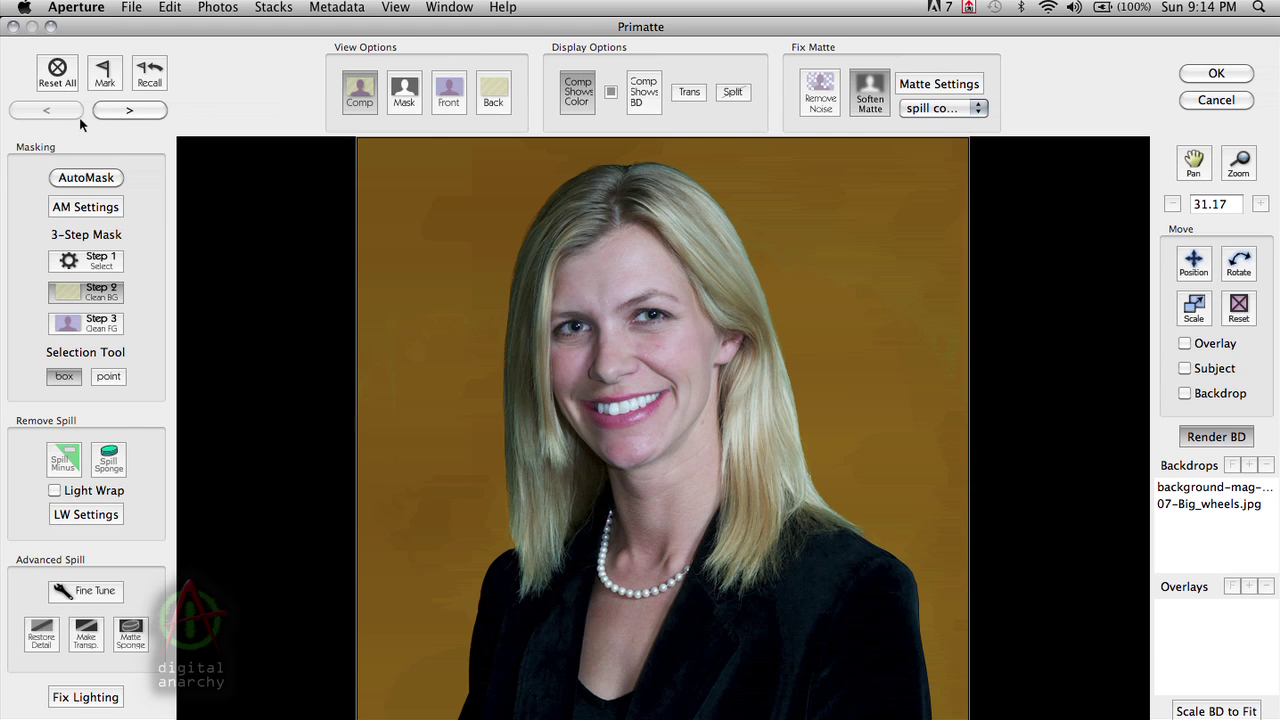
# Step: Advance to the curly-haired portrait and move the 07-Big_wheels.jpg backdrop to the top
pyautogui.click(137, 117)
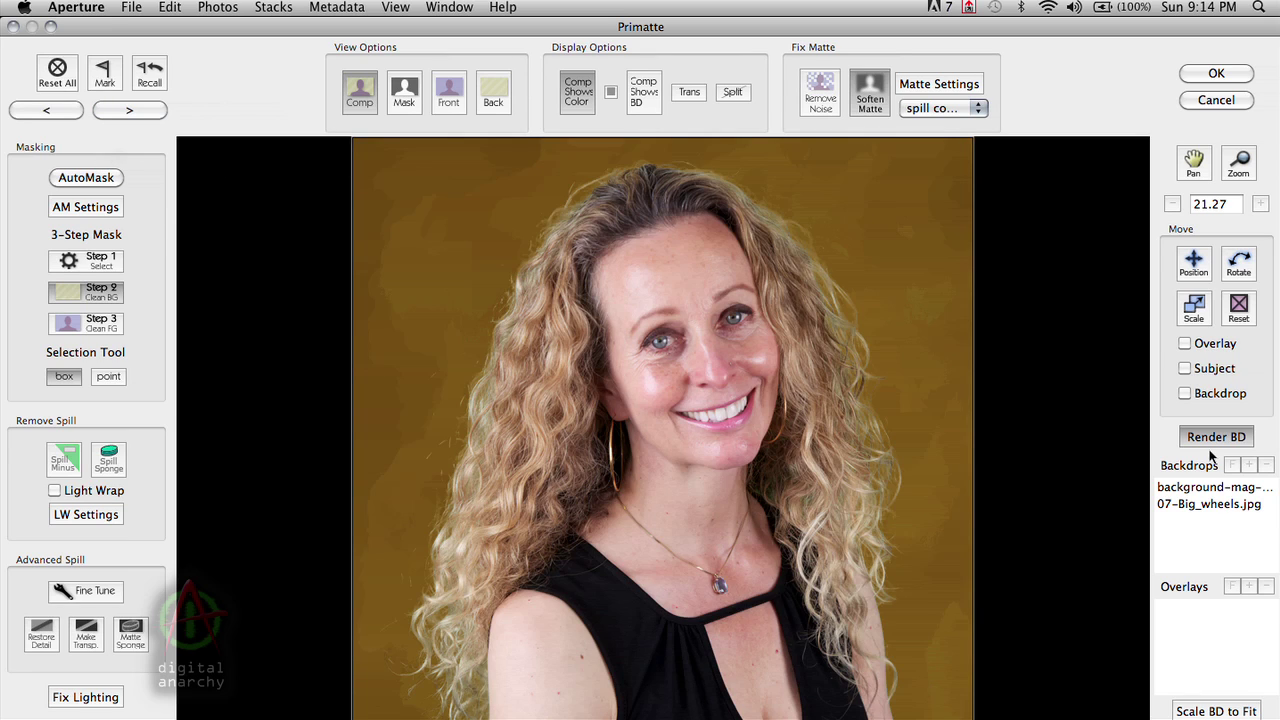
pyautogui.click(1226, 508)
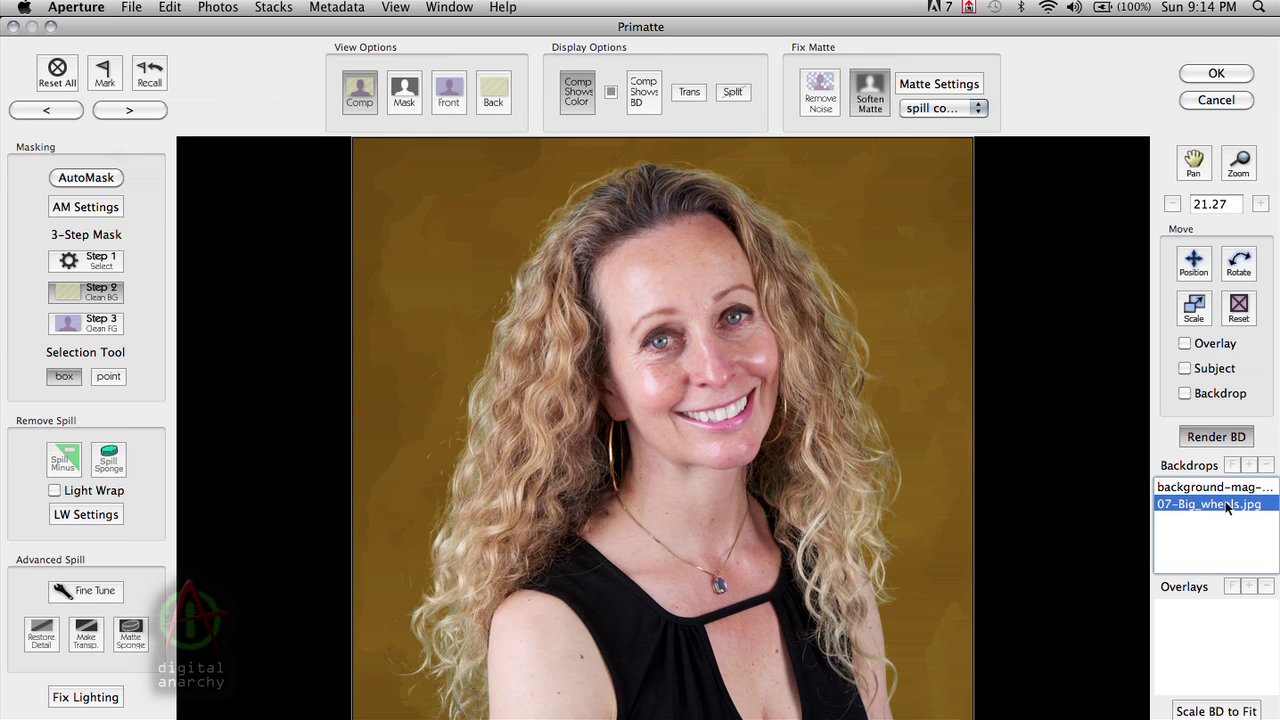
pyautogui.click(1234, 466)
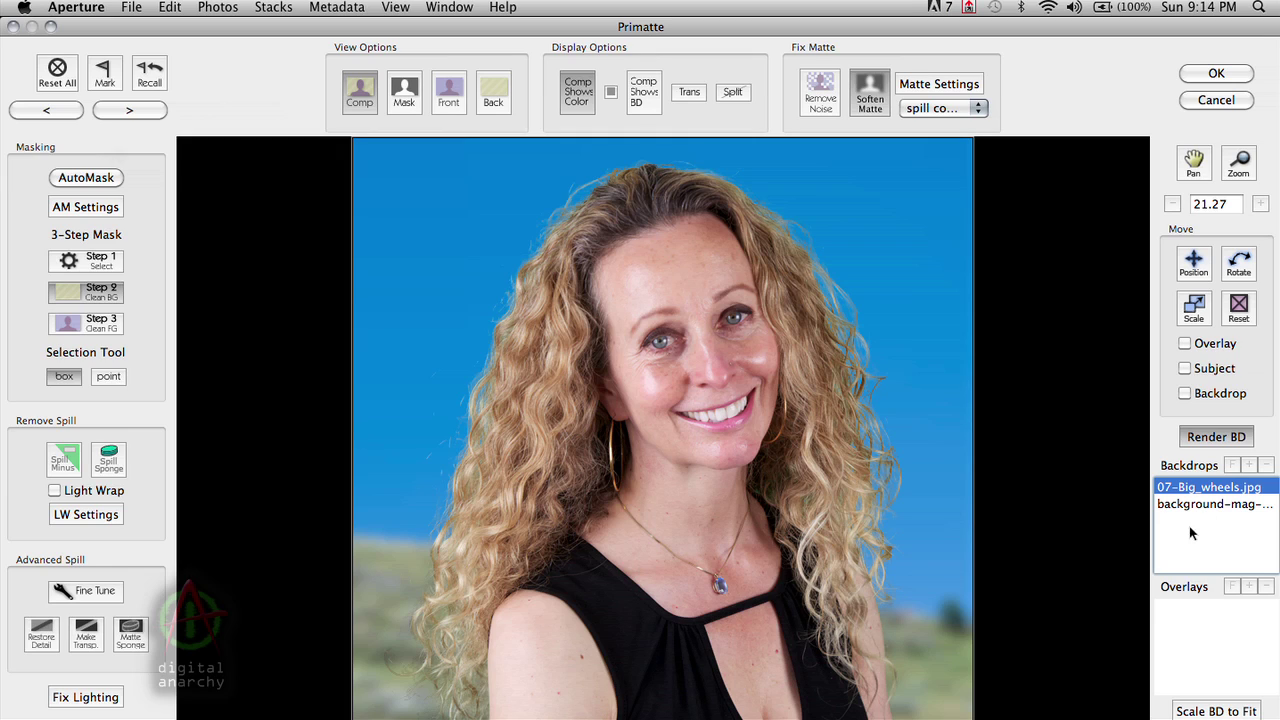
pyautogui.click(1106, 517)
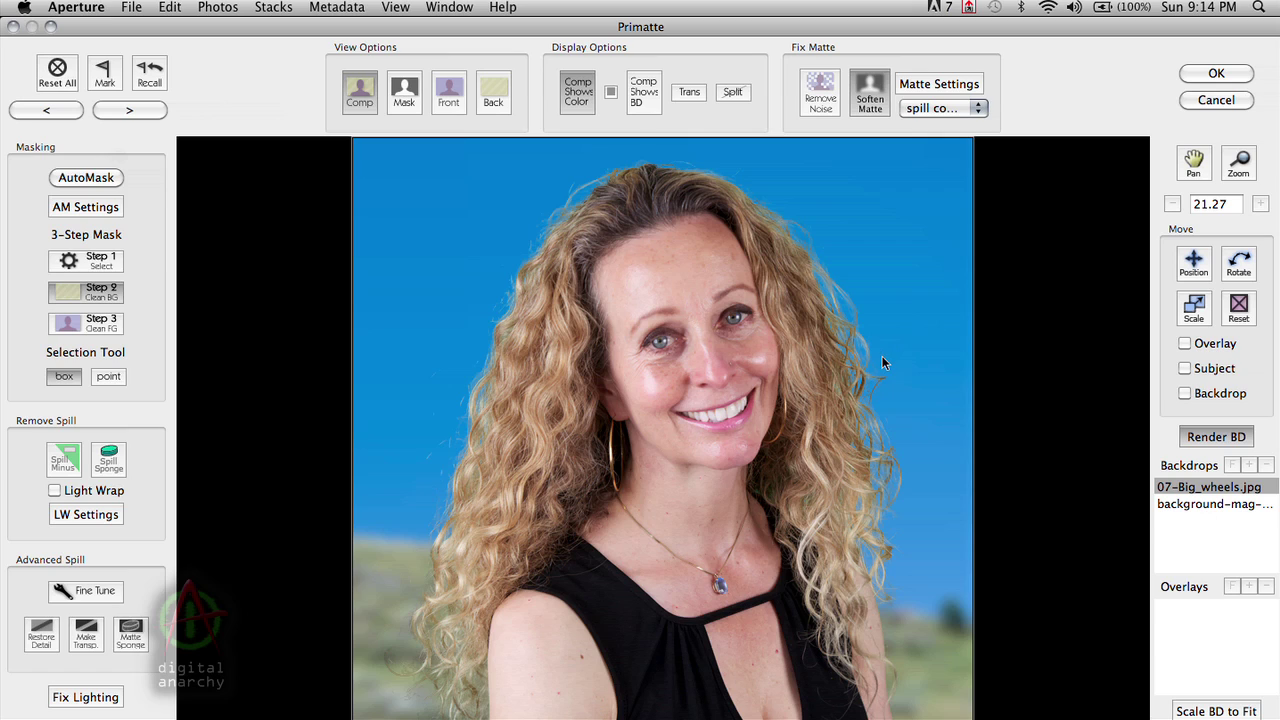
# Step: Advance past BtyBox-188 to the full-length portrait _MG_5497
pyautogui.click(132, 110)
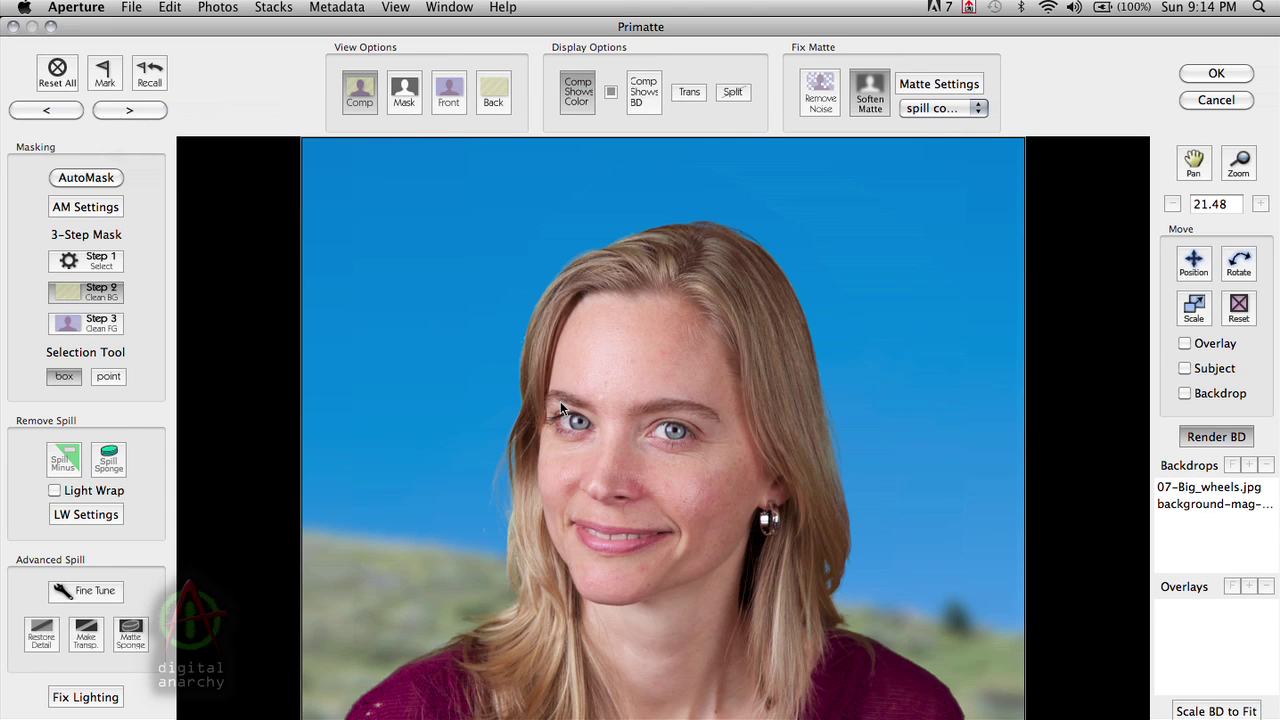
pyautogui.click(133, 111)
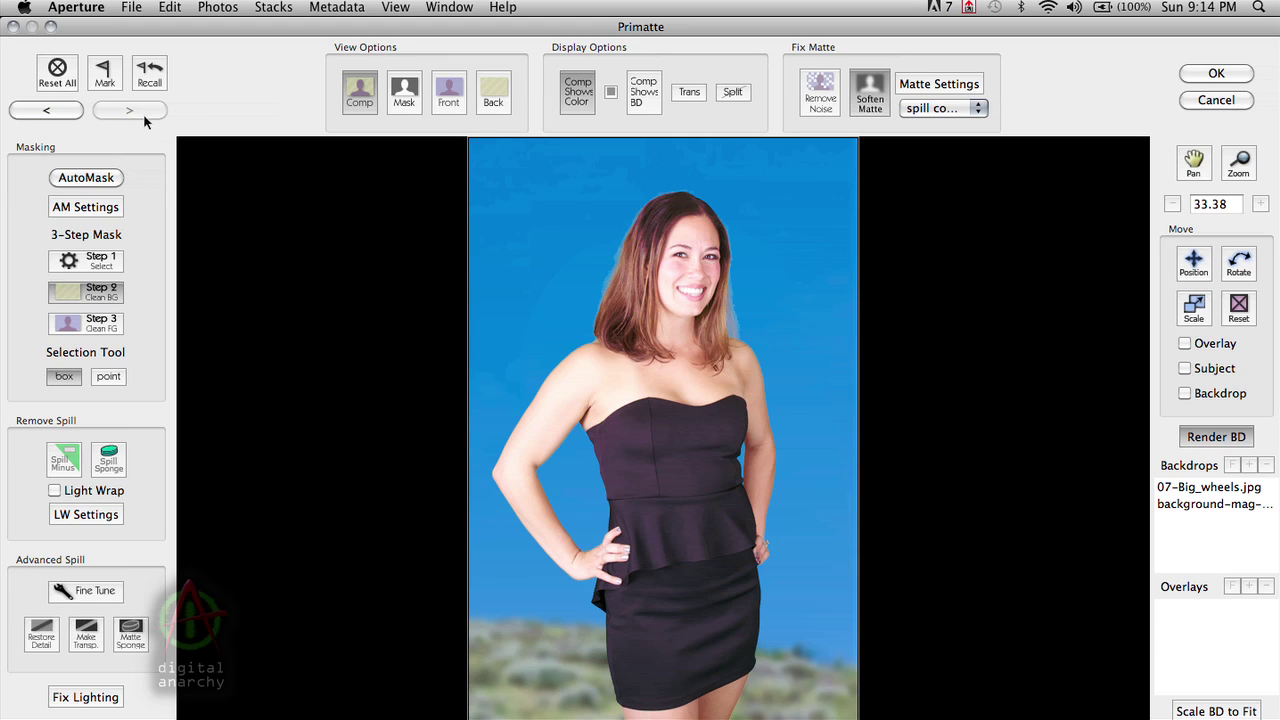
# Step: Compare the original green-screen shot against the keyed composite using the Front and Comp views
pyautogui.click(450, 97)
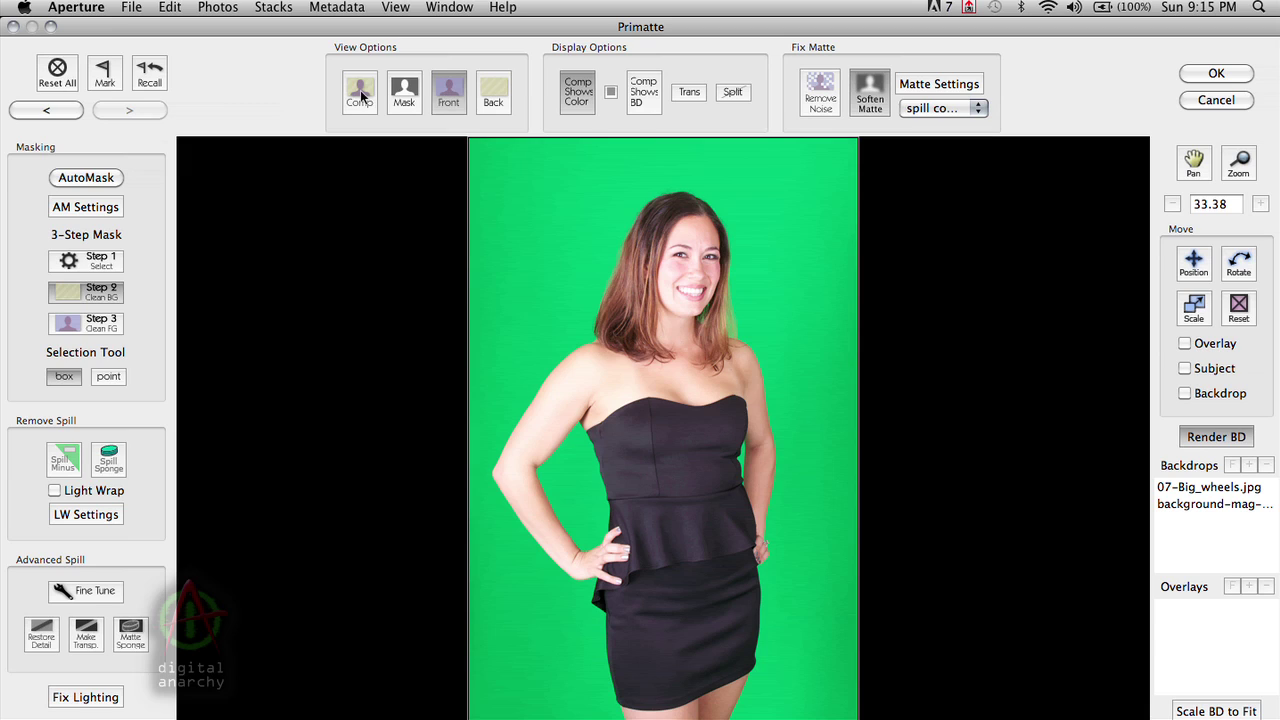
pyautogui.click(360, 92)
pyautogui.click(449, 97)
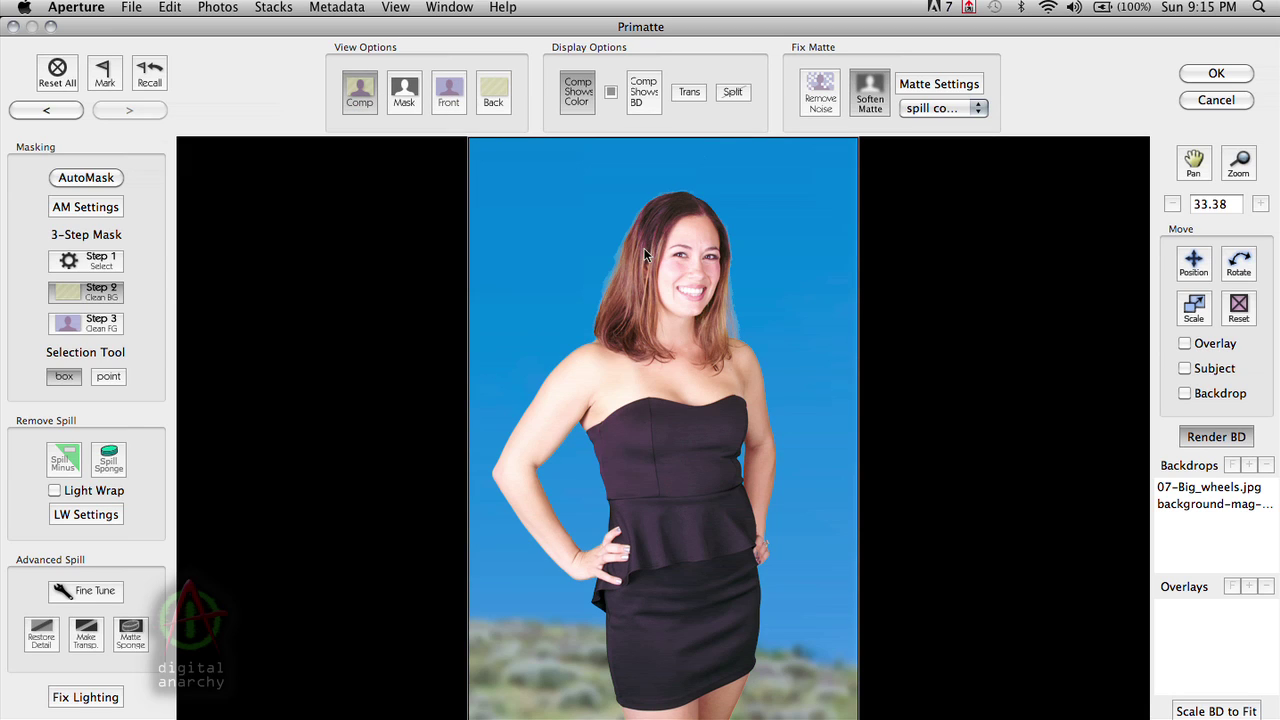
pyautogui.click(449, 97)
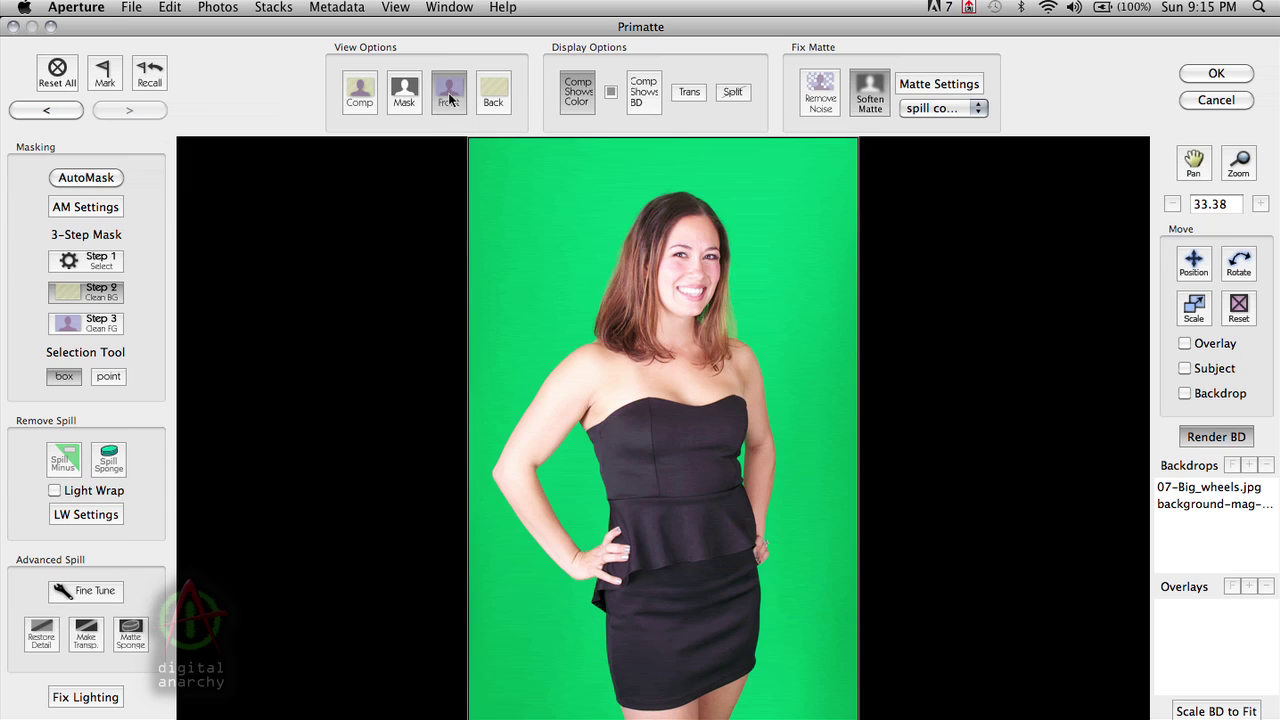
pyautogui.click(357, 95)
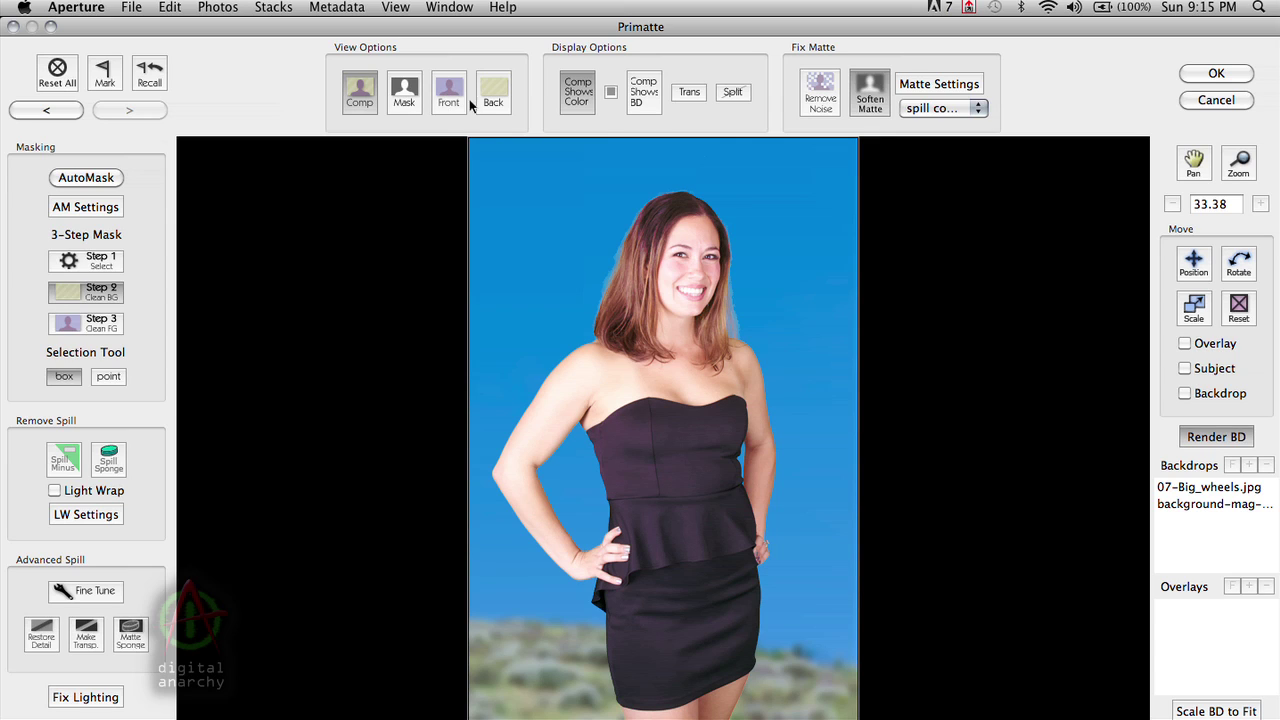
# Step: Sample more backdrop with Step 1 Select, box-clean the mottled area near her hair, then check the Mask view
pyautogui.click(97, 263)
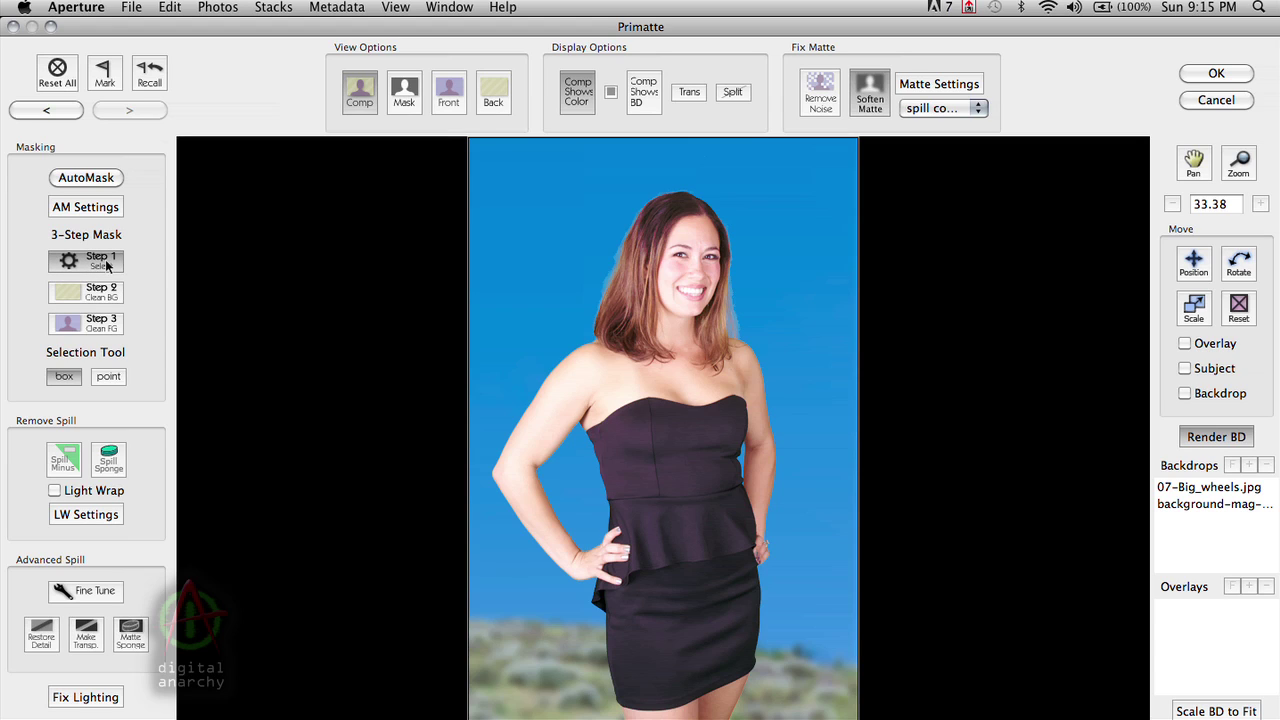
pyautogui.moveTo(551, 218); pyautogui.dragTo(497, 308)
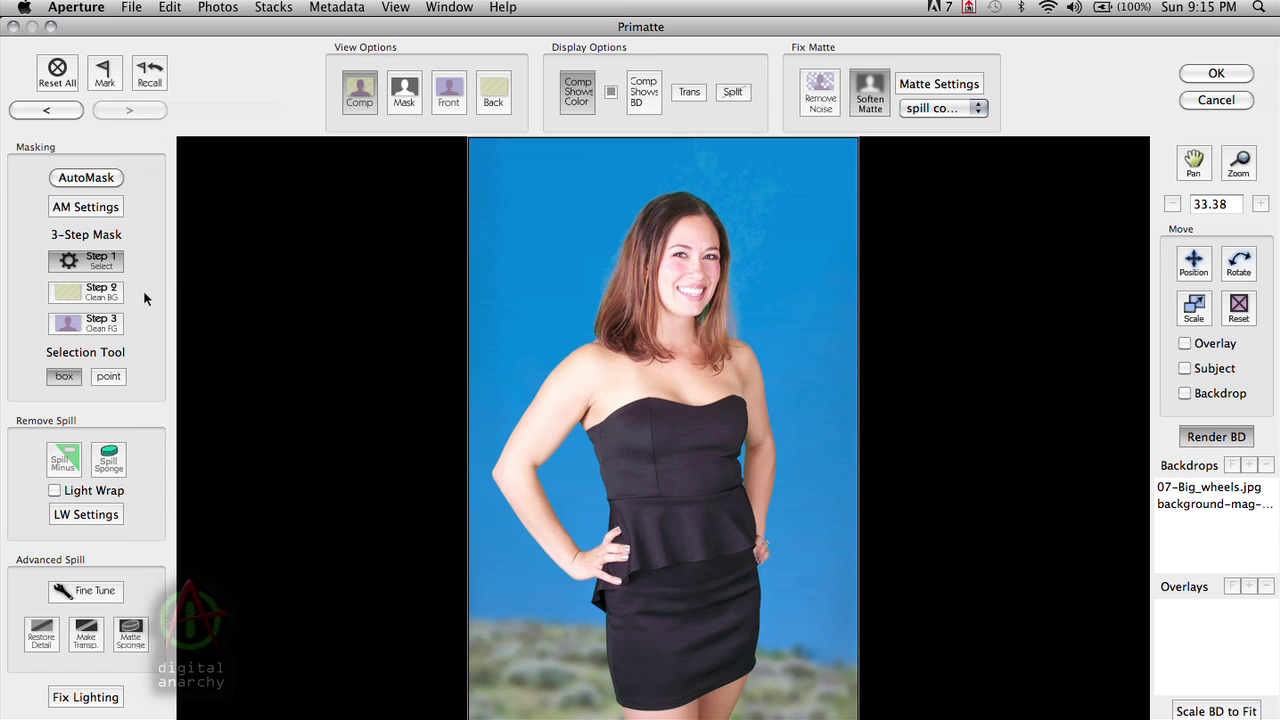
pyautogui.click(100, 292)
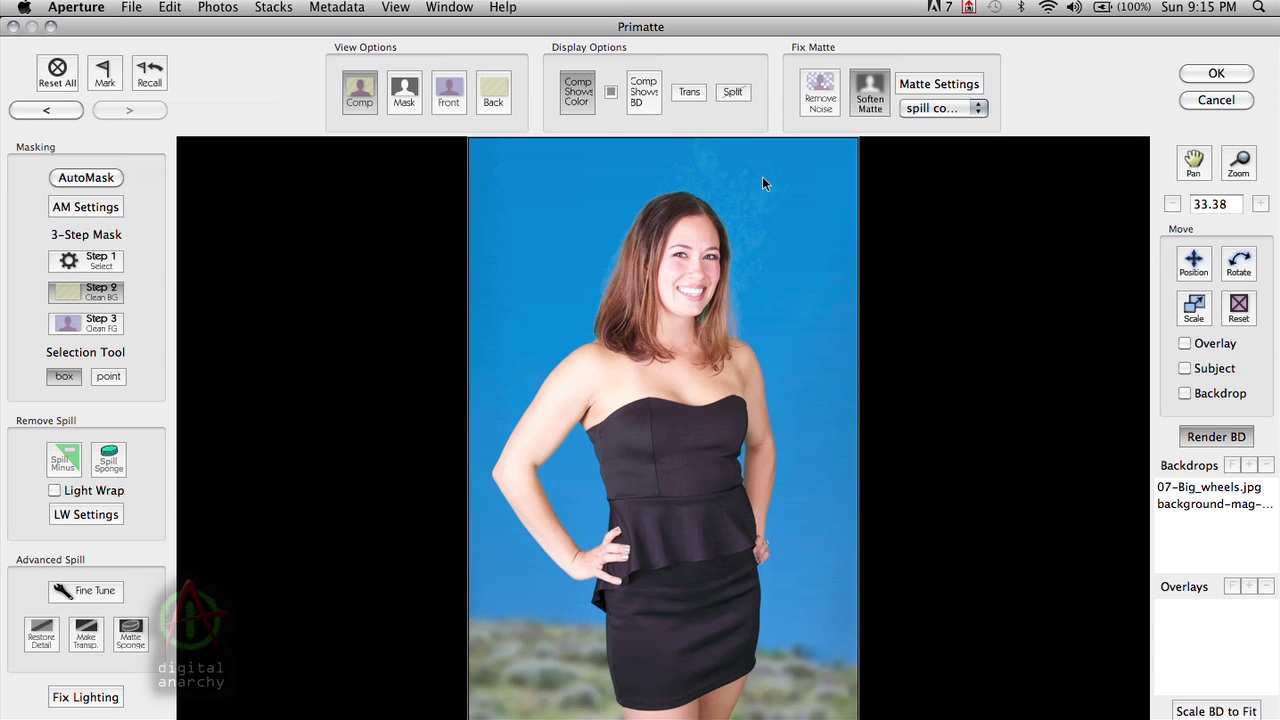
pyautogui.moveTo(762, 176); pyautogui.dragTo(794, 247)
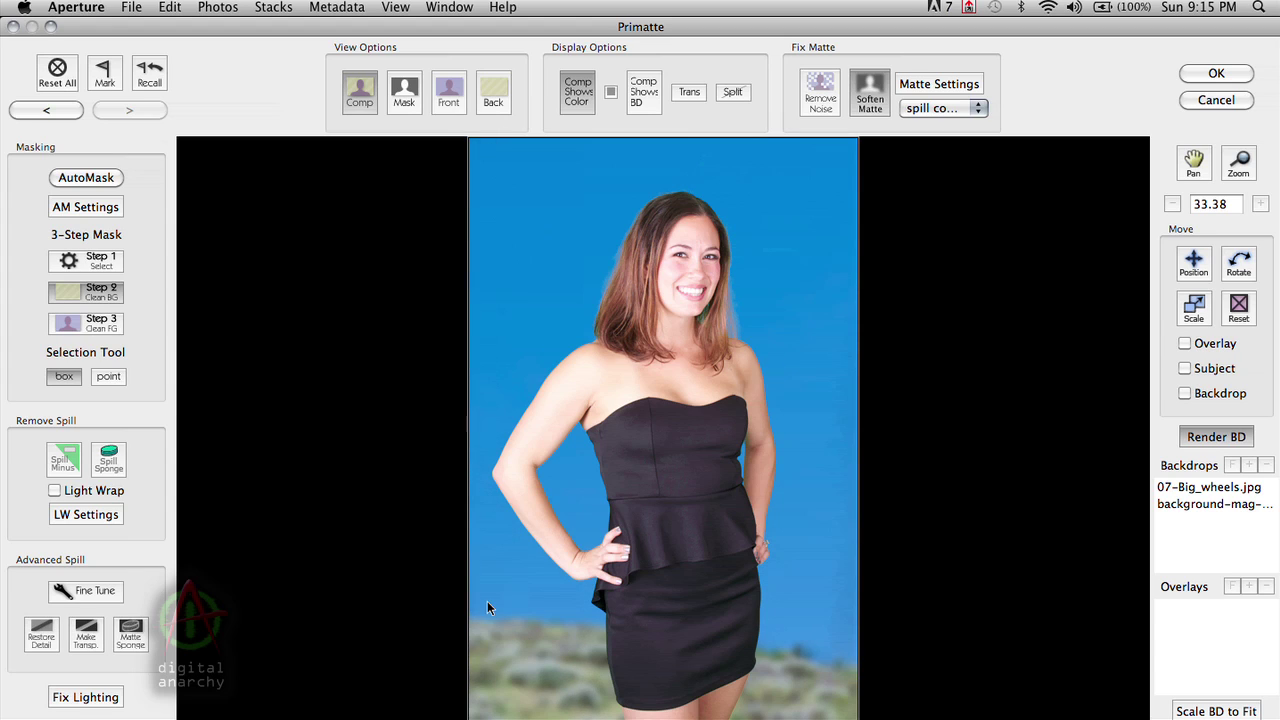
pyautogui.click(100, 324)
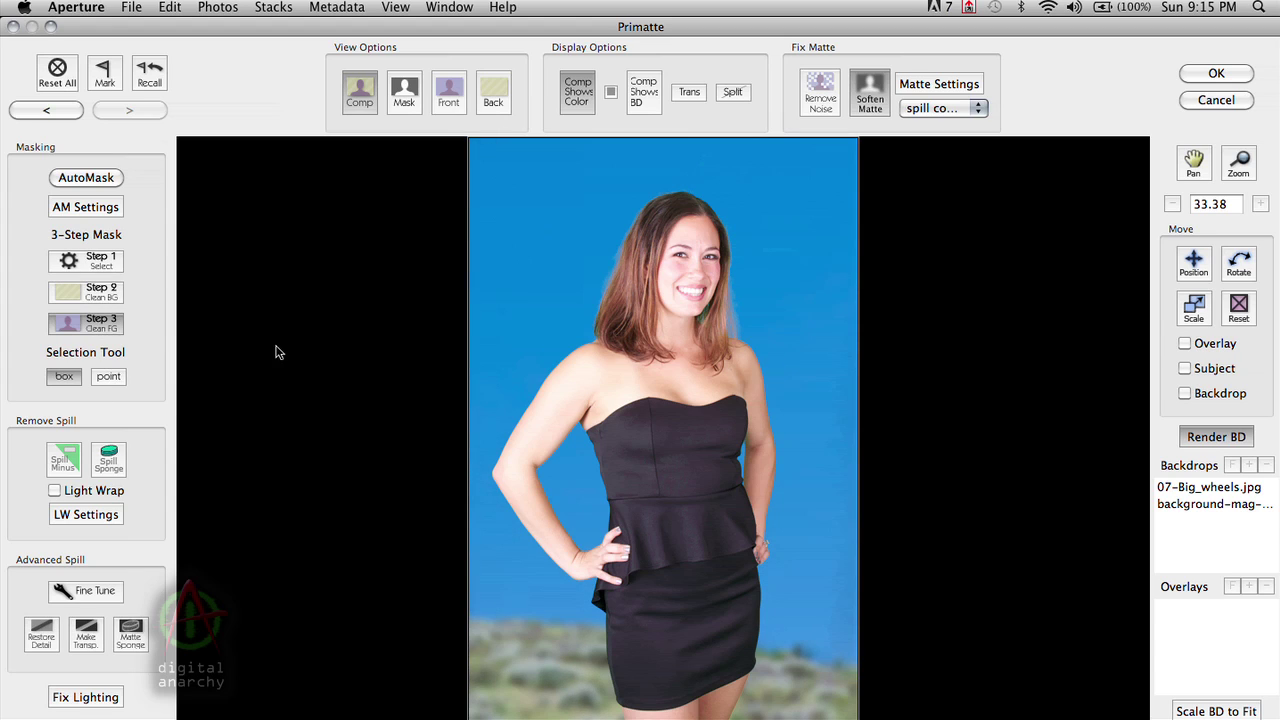
pyautogui.click(406, 96)
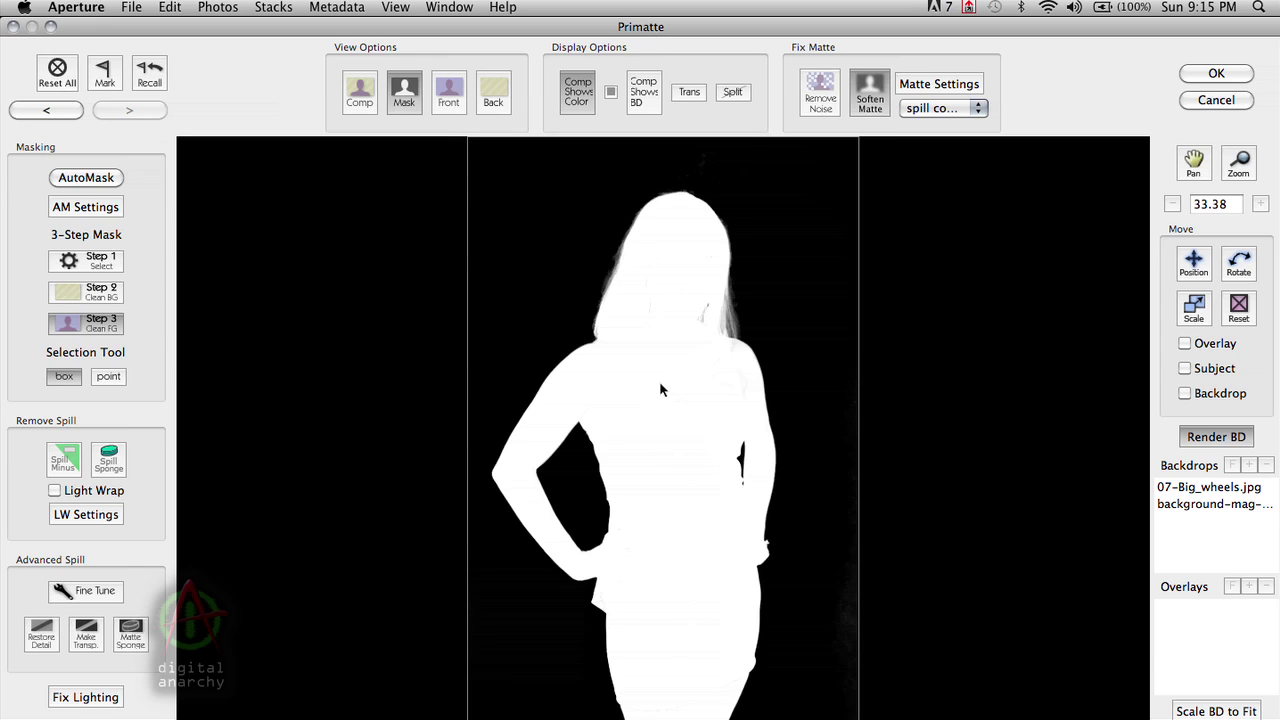
pyautogui.click(357, 99)
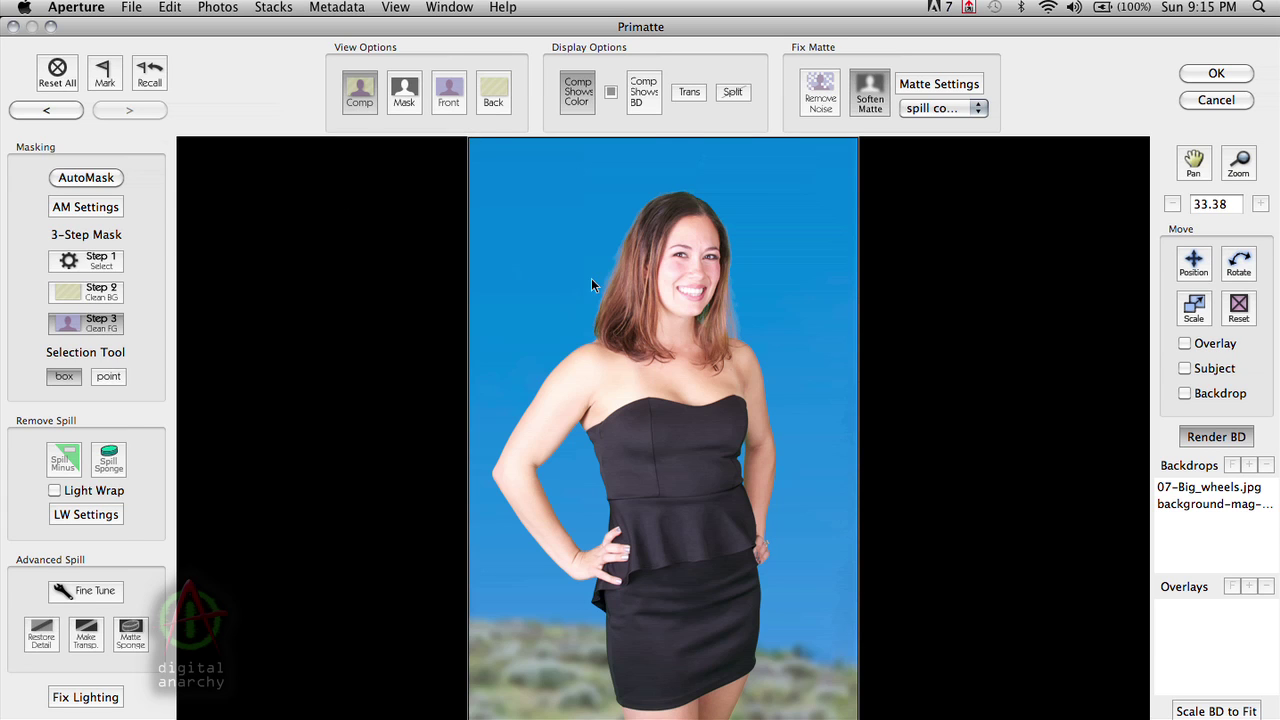
pyautogui.click(446, 104)
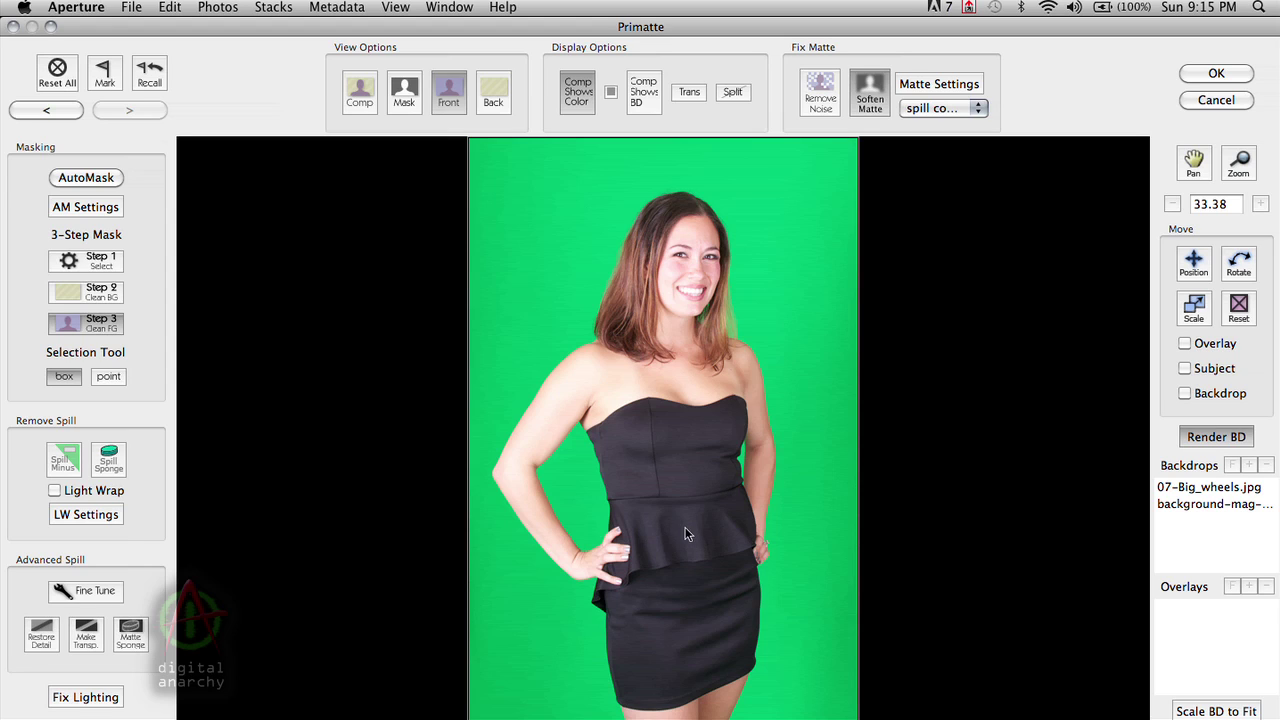
# Step: Switch back to the Comp view of the full-length portrait
pyautogui.click(366, 100)
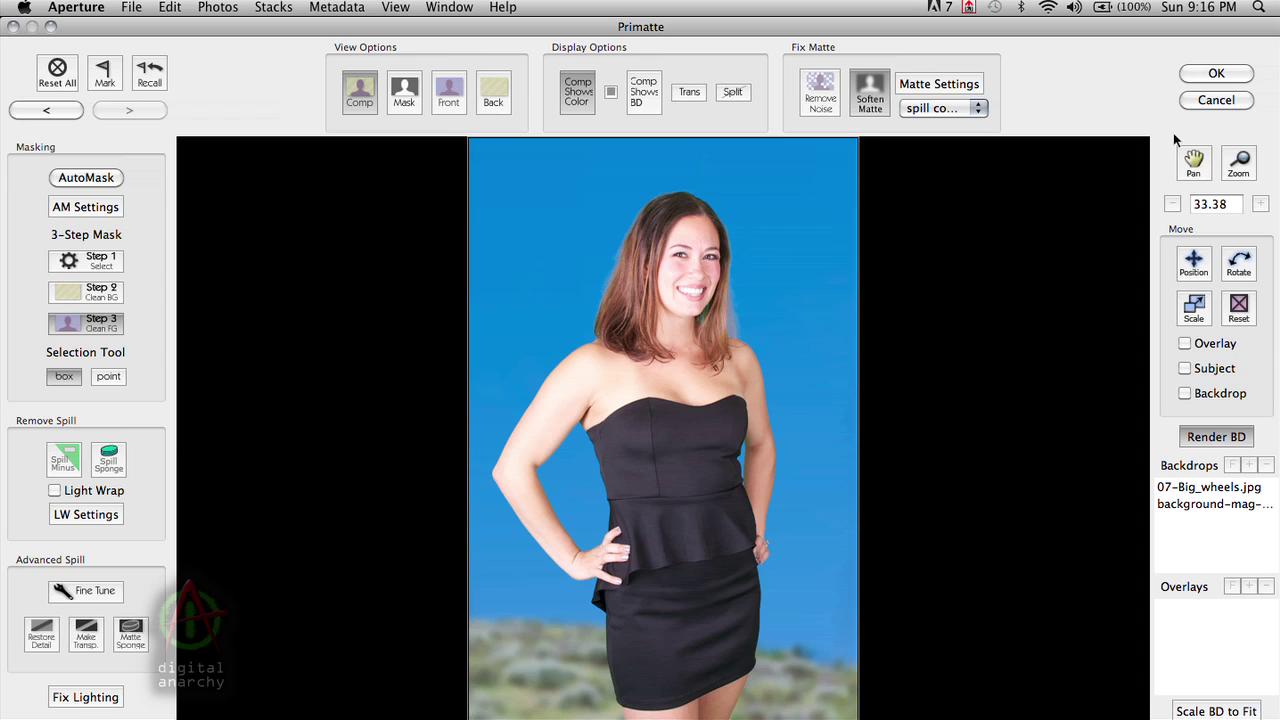
# Step: Apply the Primatte keys to all four portraits with OK
pyautogui.click(1220, 76)
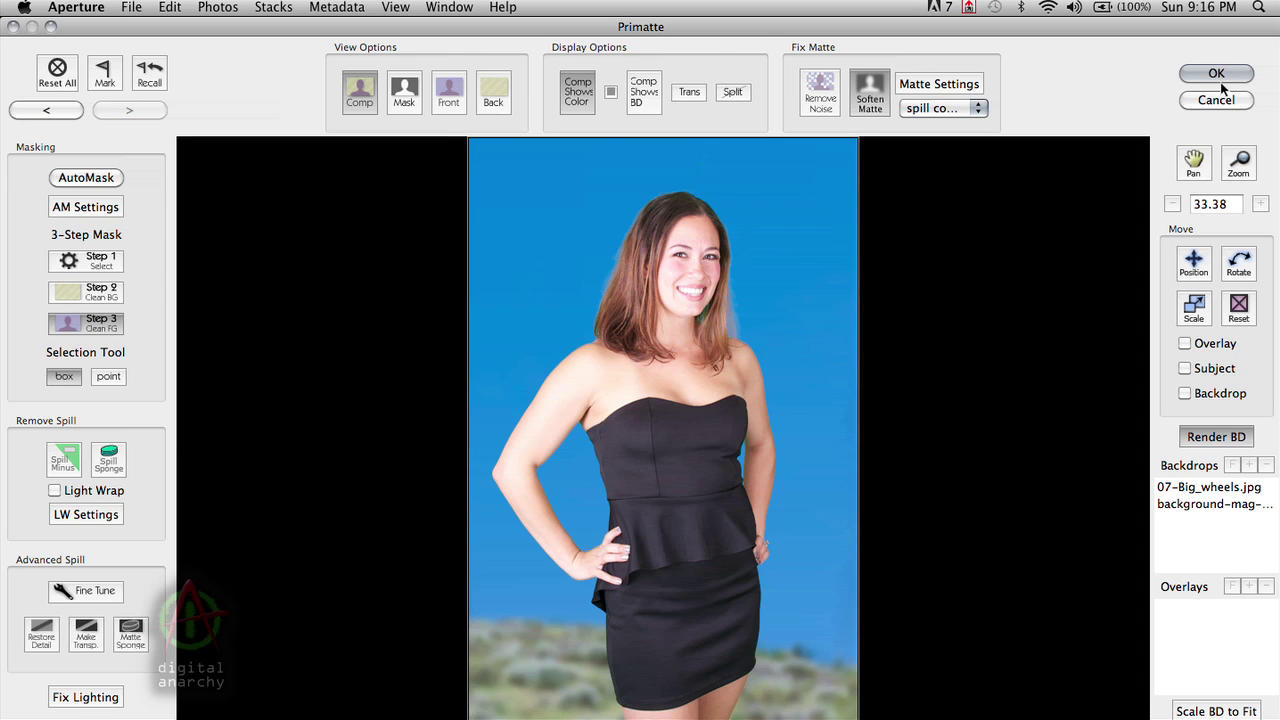